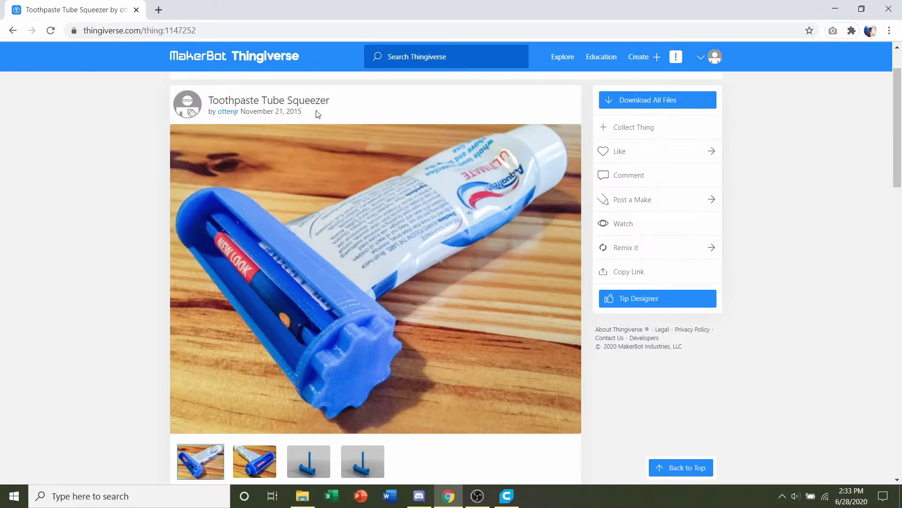
scroll(401, 147, down, 4)
scroll(401, 148, down, 2)
scroll(429, 145, down, 1)
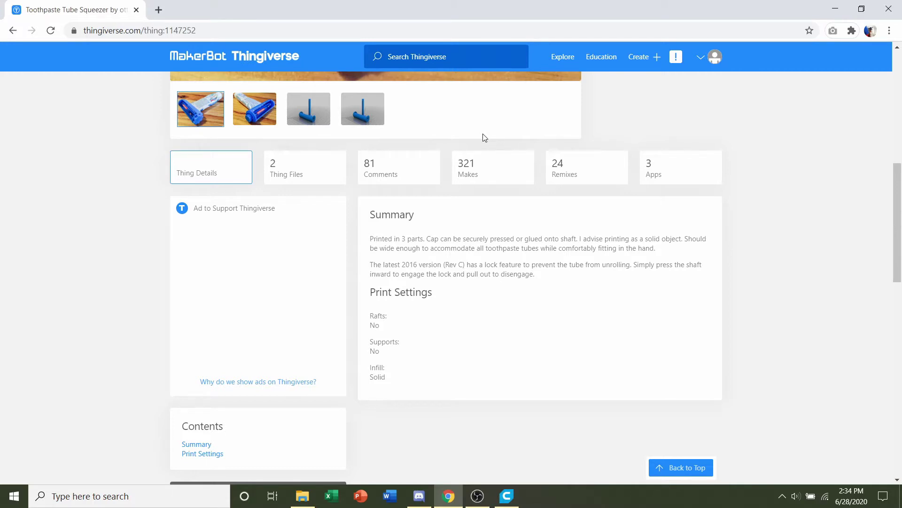
scroll(483, 137, up, 5)
scroll(464, 200, up, 3)
scroll(486, 191, down, 1)
scroll(431, 134, down, 1)
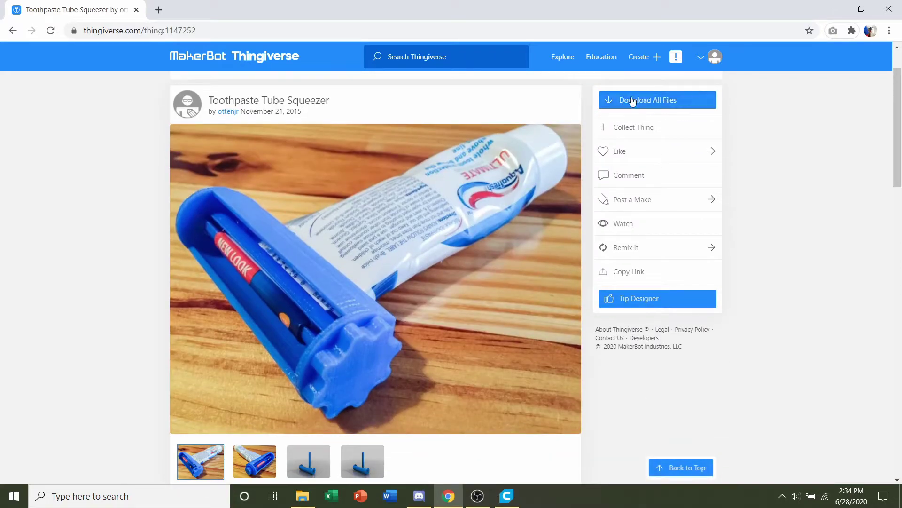
Step: Drag 20160204_Toothpaste_Roller_print_Rev_C_fixed.stl from File Explorer onto Cura's build plate
click(302, 496)
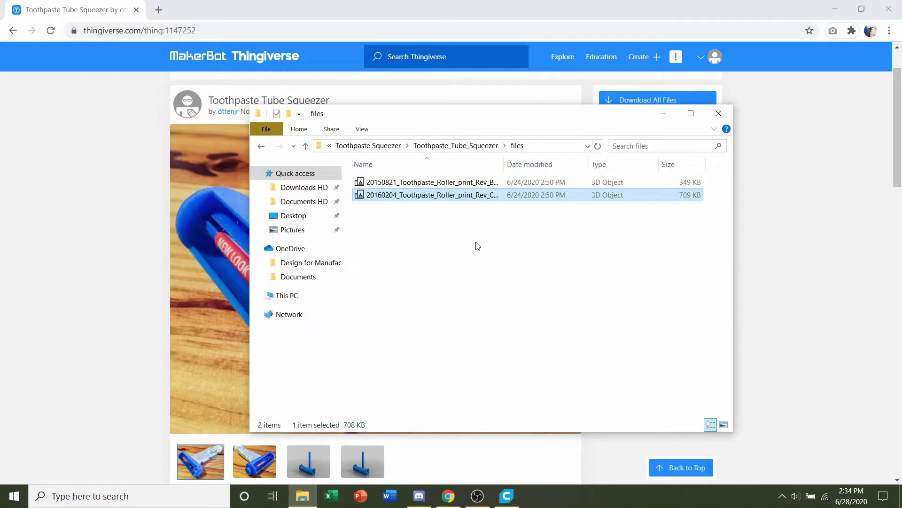
click(500, 182)
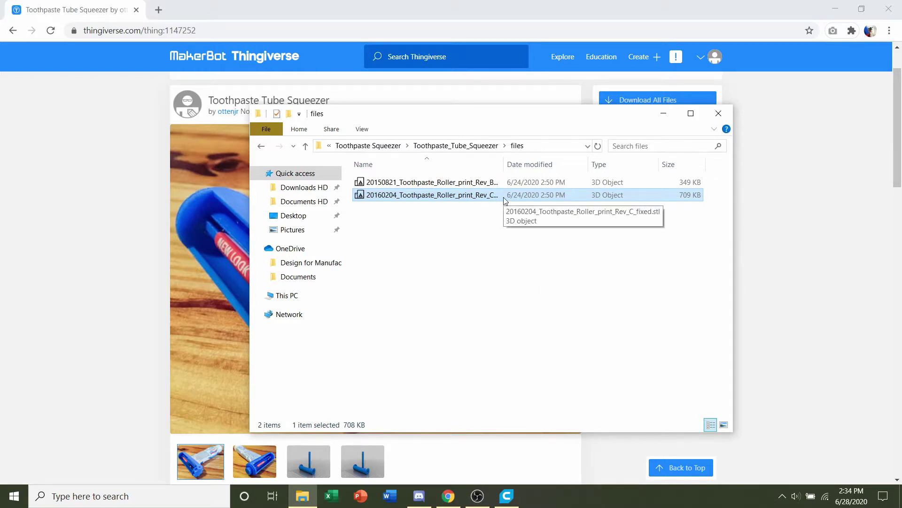
drag(504, 201, 521, 501)
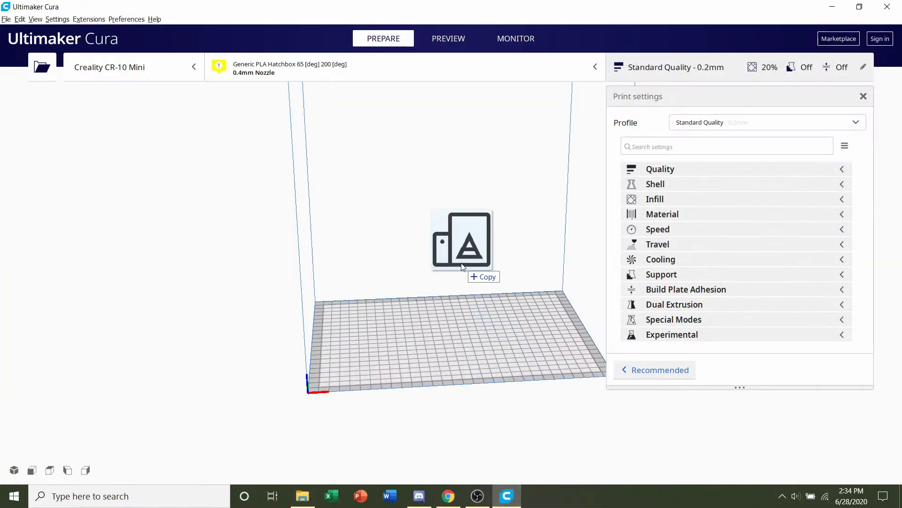
drag(520, 497, 464, 265)
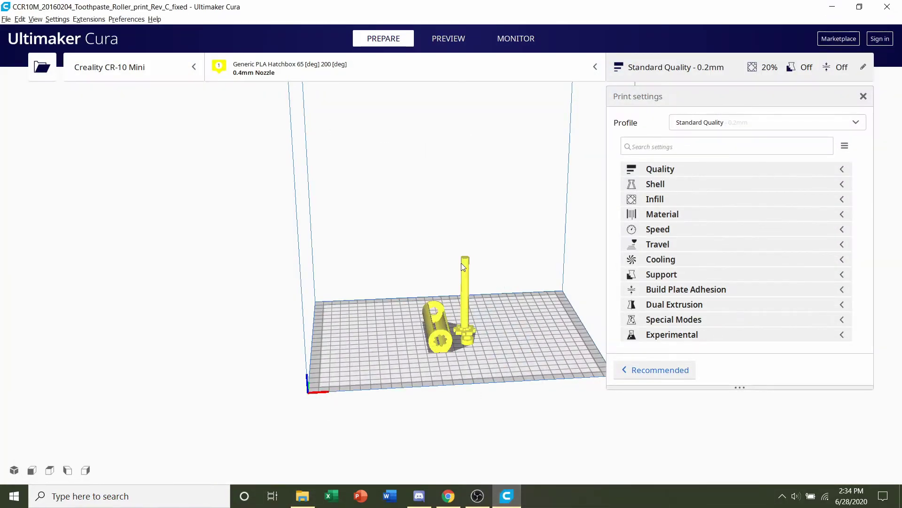
scroll(456, 296, up, 3)
scroll(457, 296, up, 2)
scroll(490, 422, up, 2)
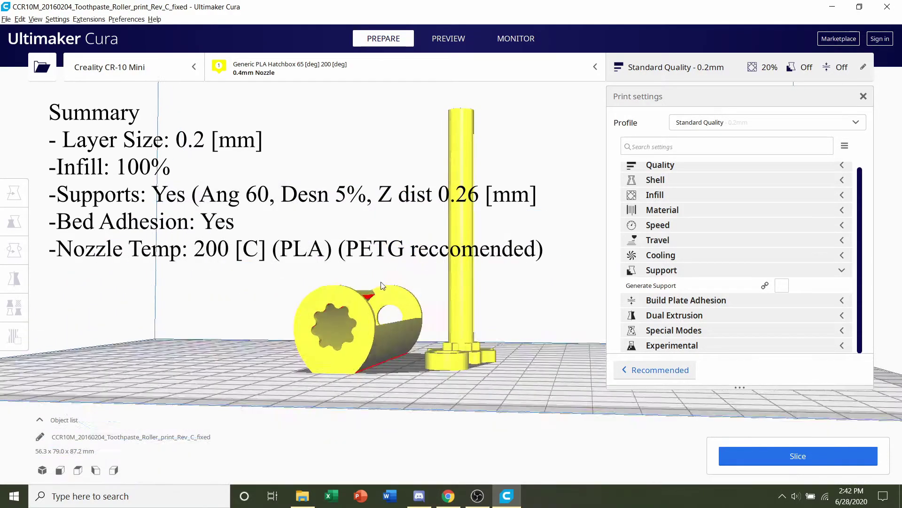
right_drag(381, 285, 321, 248)
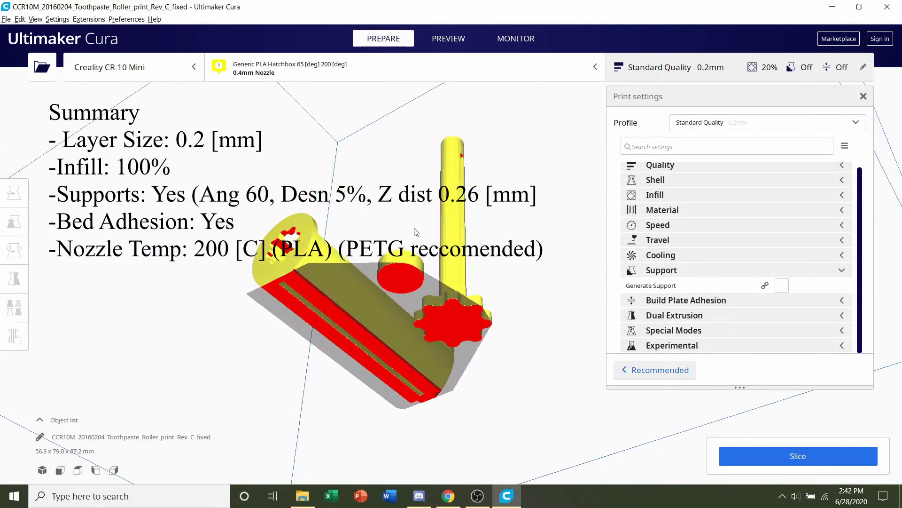
mouse_move(439, 256)
right_down()
mouse_move(288, 297)
mouse_move(455, 330)
mouse_move(464, 232)
right_up()
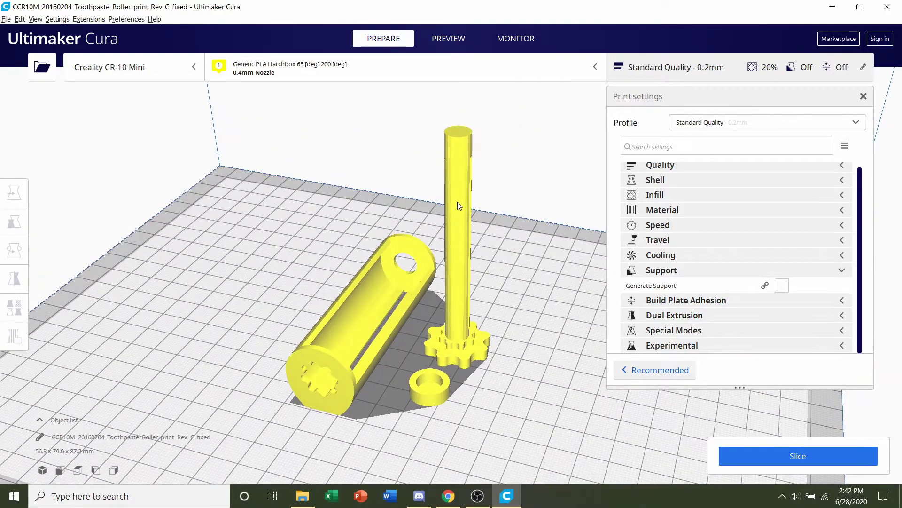
right_drag(458, 202, 471, 187)
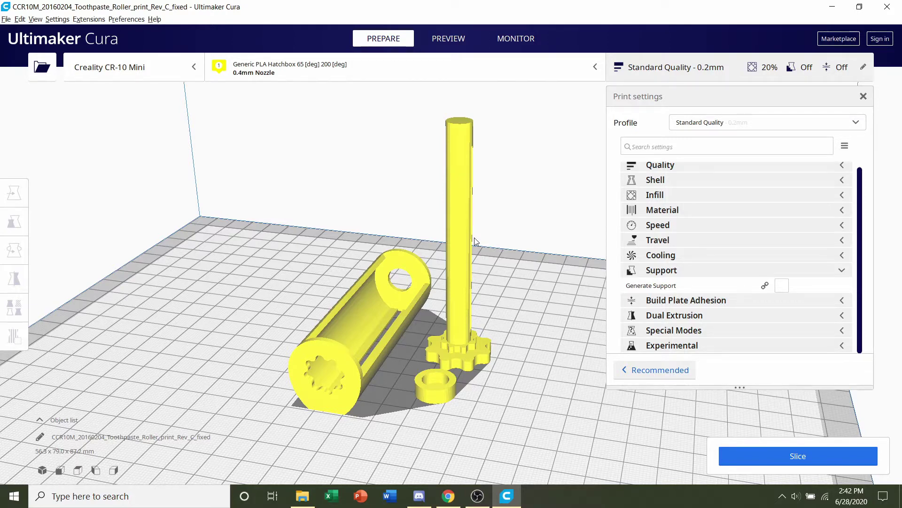
right_drag(461, 238, 465, 299)
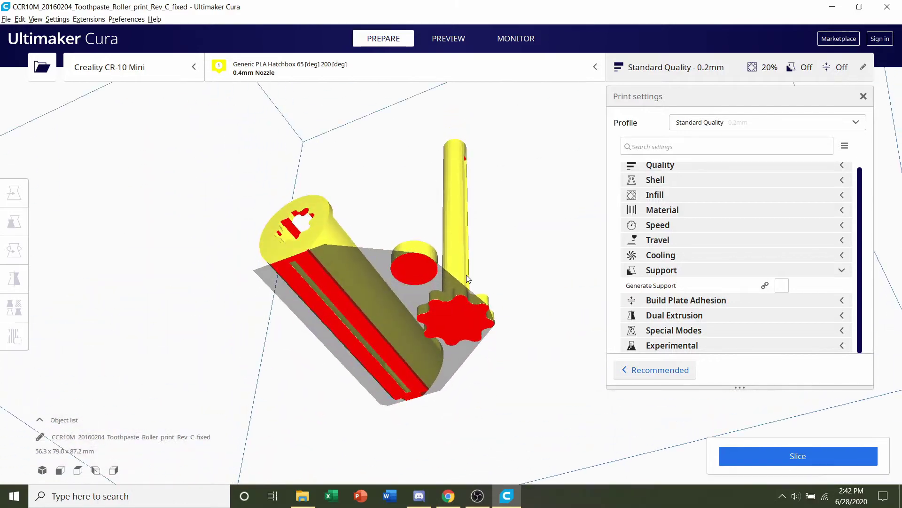
scroll(466, 300, up, 4)
mouse_move(445, 257)
right_down()
mouse_move(445, 351)
mouse_move(434, 358)
right_up()
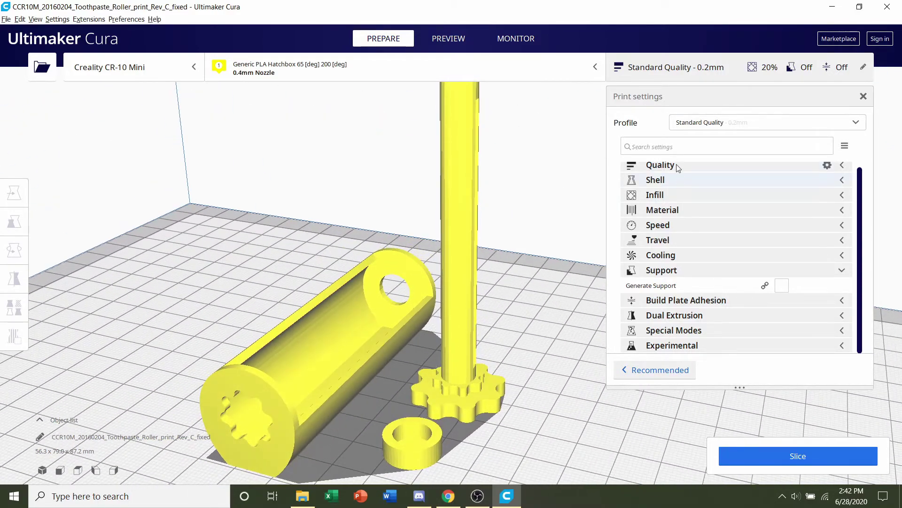
Step: Keep the Standard Quality 0.2 mm profile and replace the 20% infill density with 100%
click(719, 123)
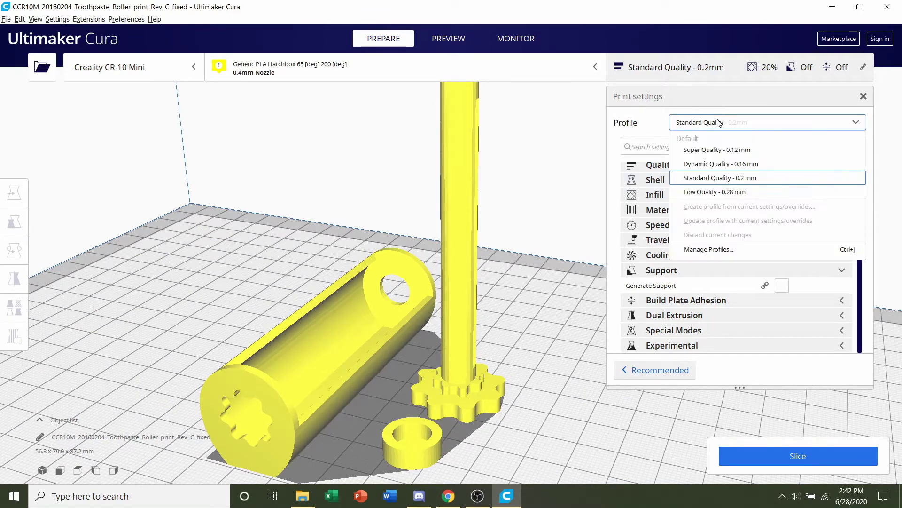
click(743, 180)
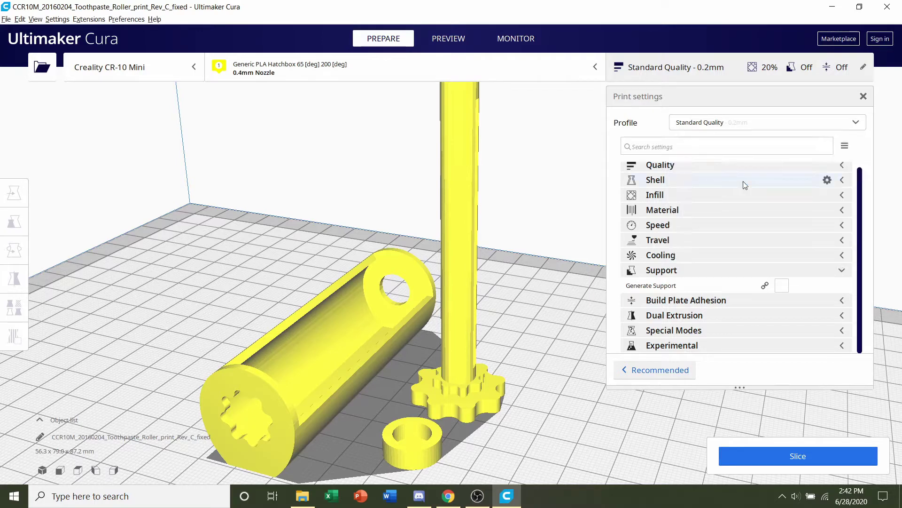
scroll(698, 204, up, 1)
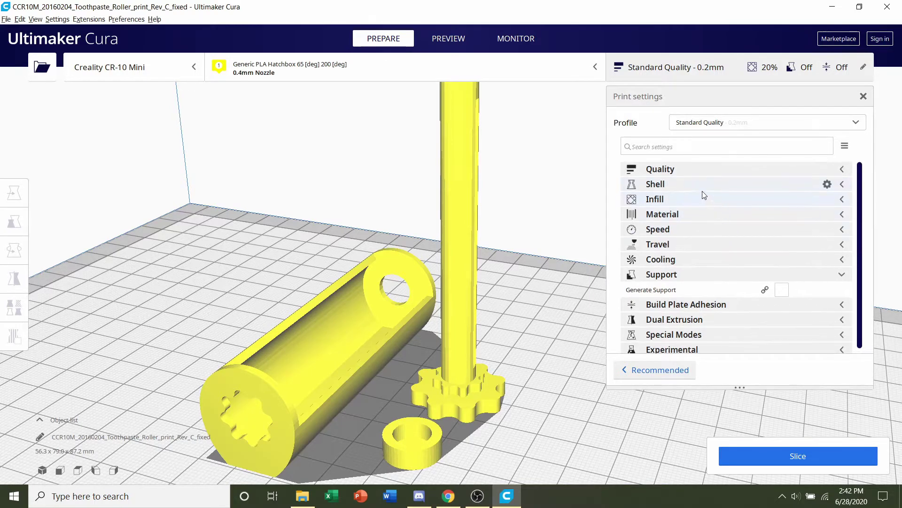
click(693, 203)
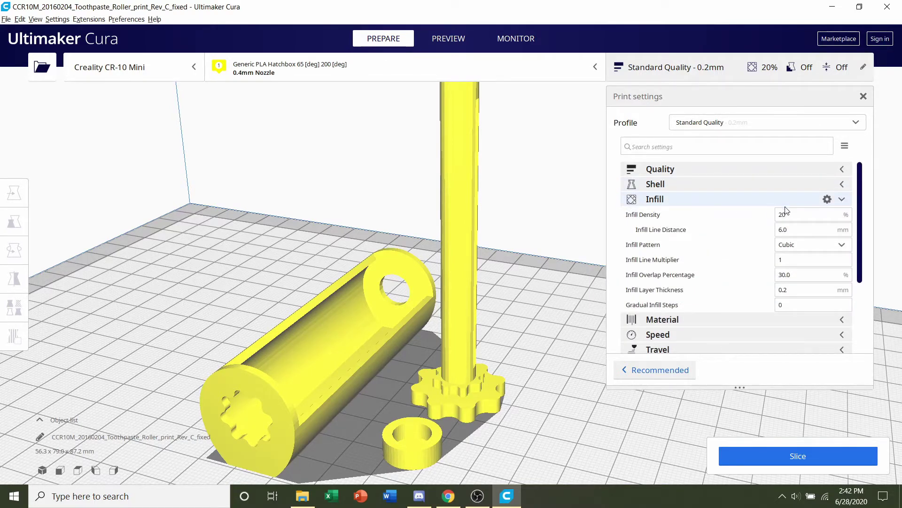
click(800, 213)
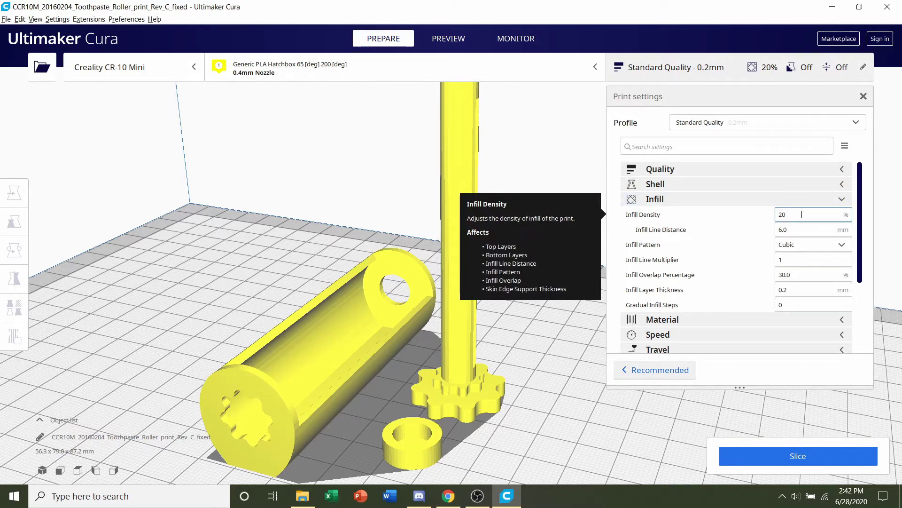
drag(802, 215, 740, 220)
text(100)
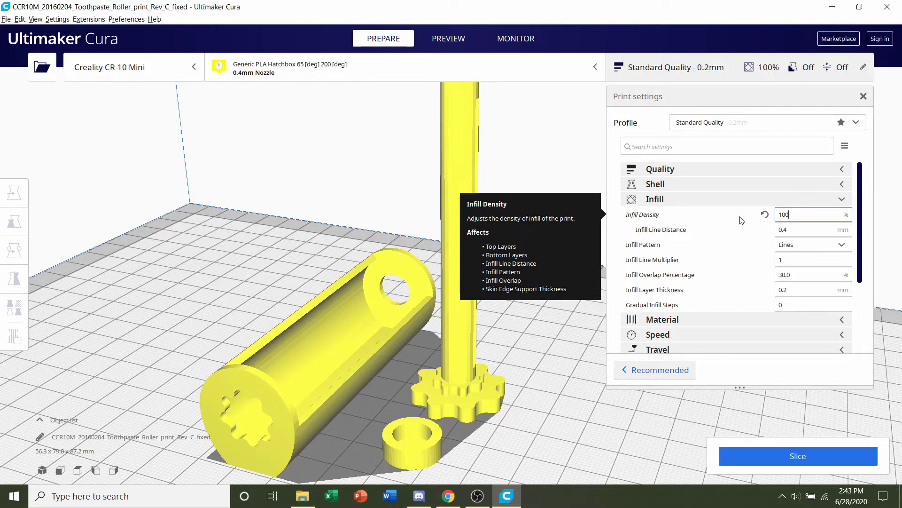
Step: Enable Generate Support with 60° overhang angle, 5% density and 0.26 mm Z distance
click(700, 200)
click(781, 290)
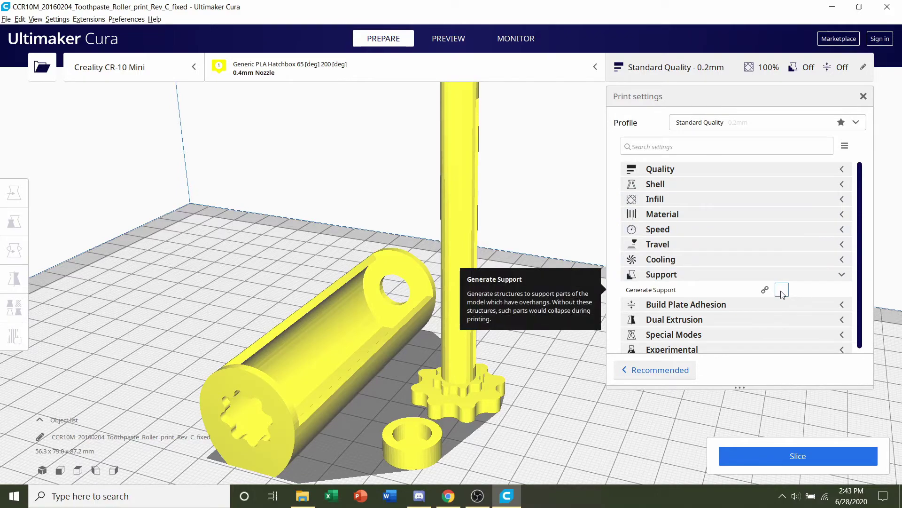
right_drag(297, 265, 266, 305)
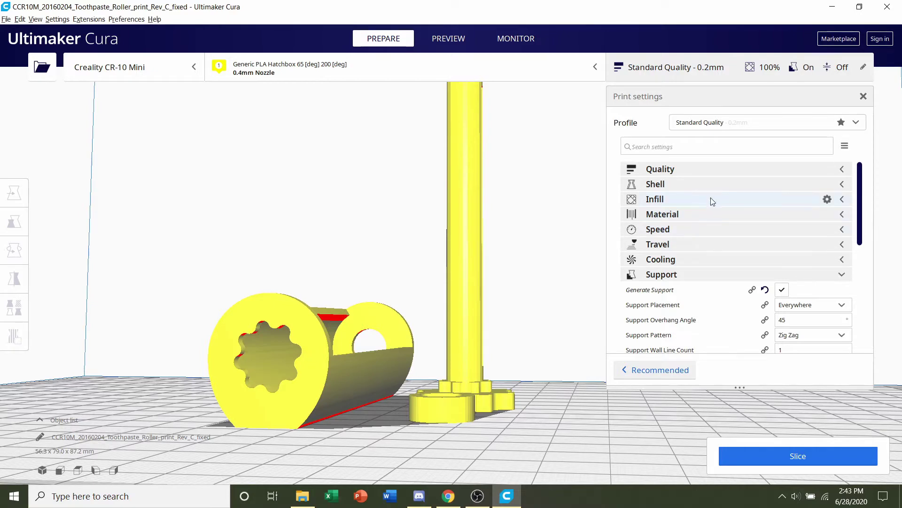
scroll(736, 194, down, 1)
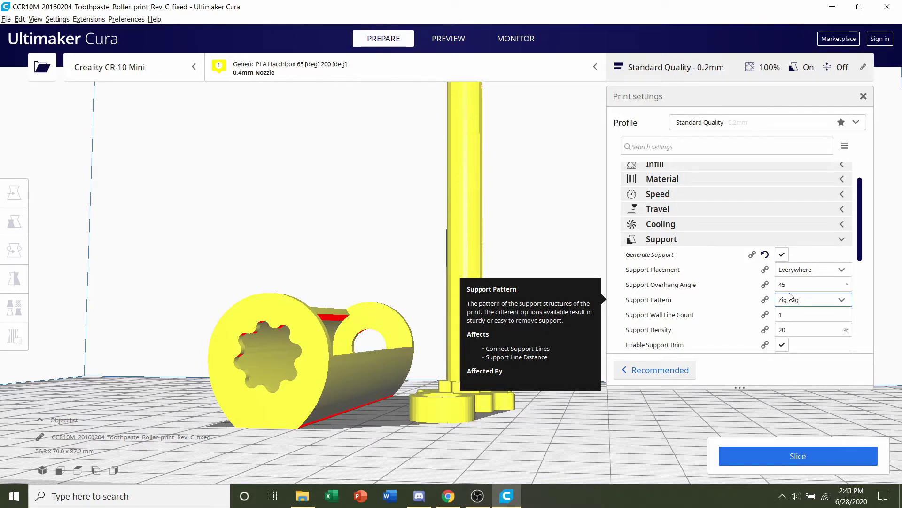
double_click(789, 285)
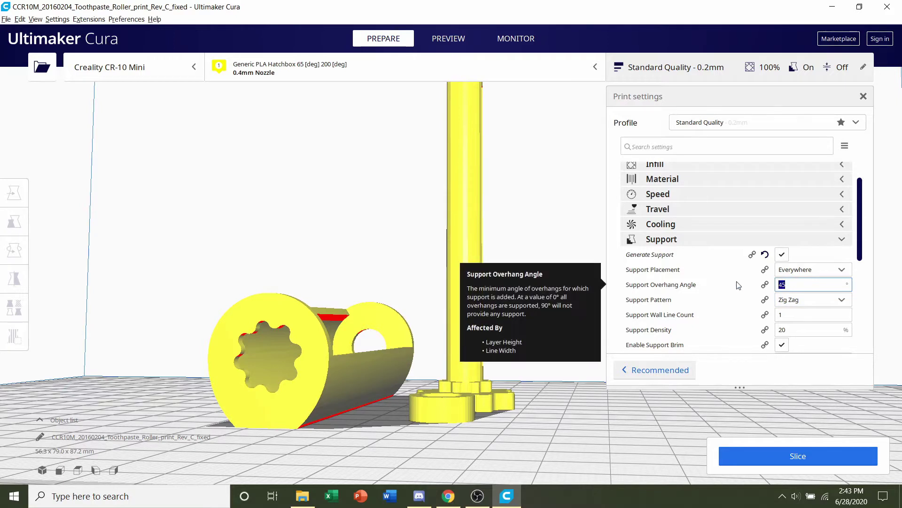
text(60)
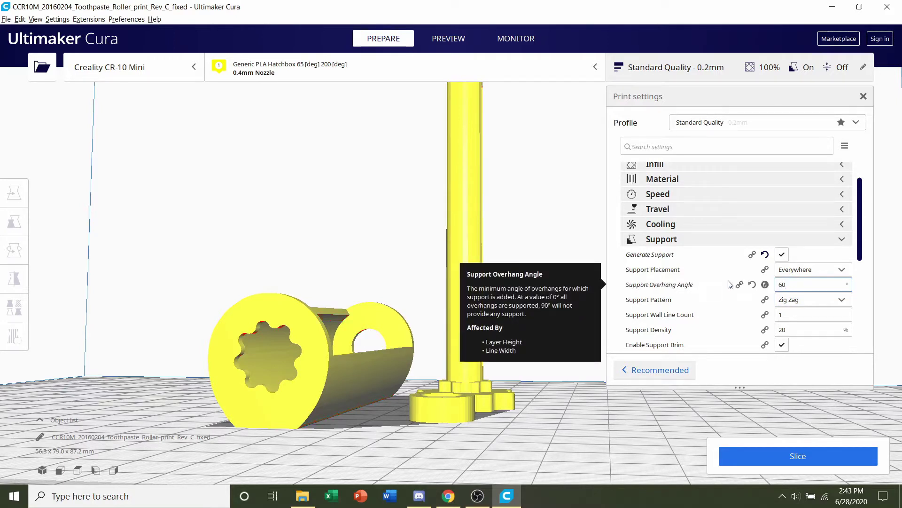
scroll(784, 284, down, 1)
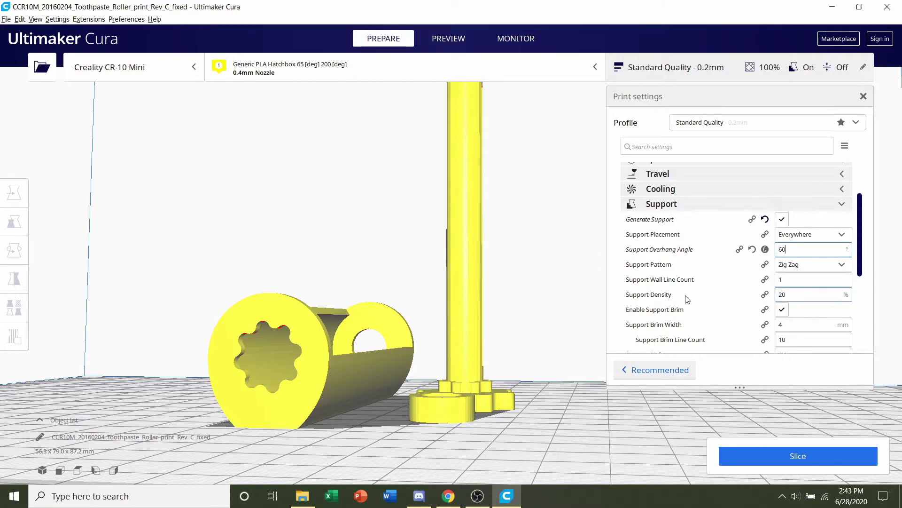
double_click(783, 294)
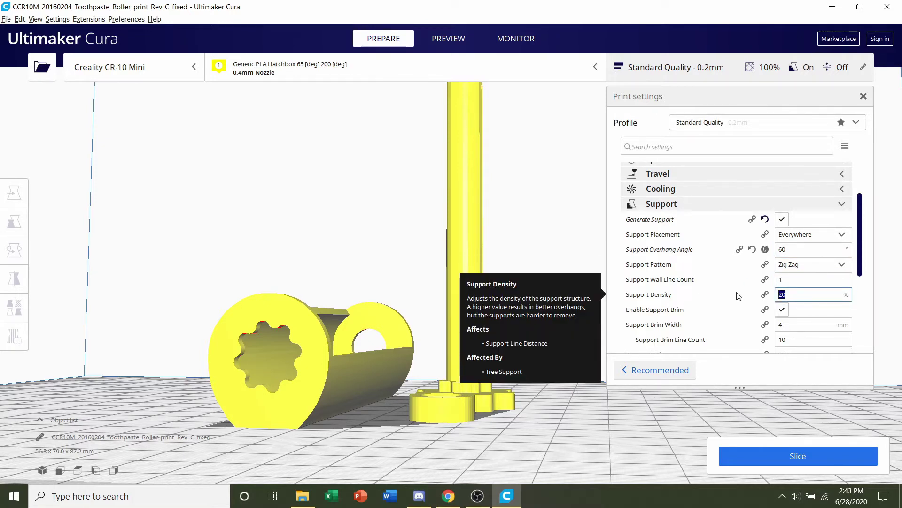
text(5)
scroll(751, 294, down, 1)
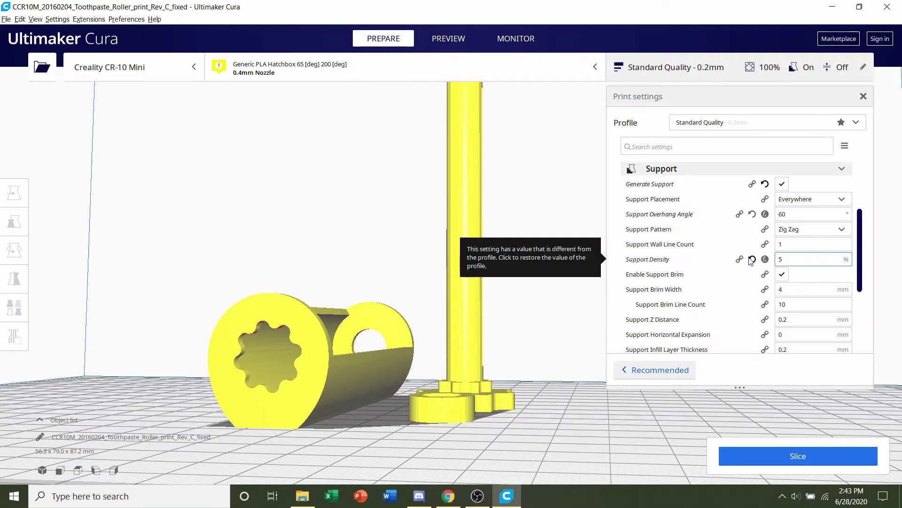
scroll(750, 261, down, 1)
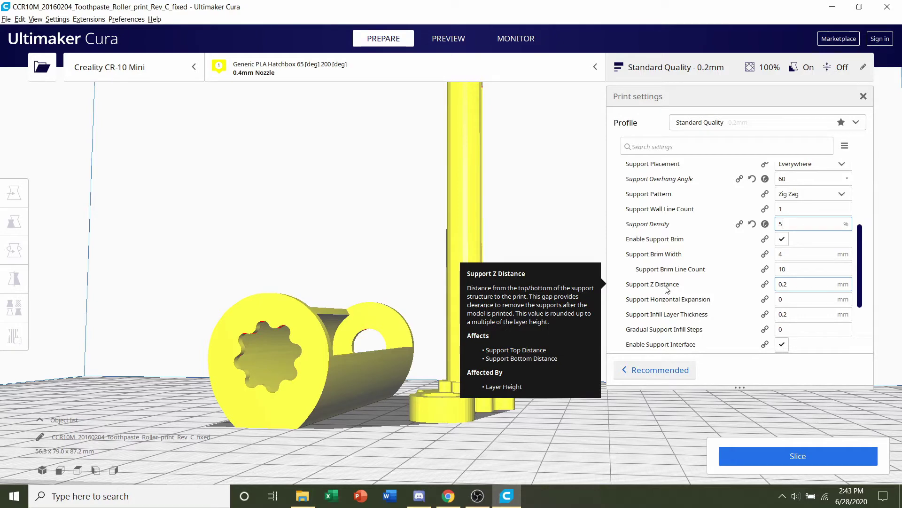
click(802, 284)
text(6)
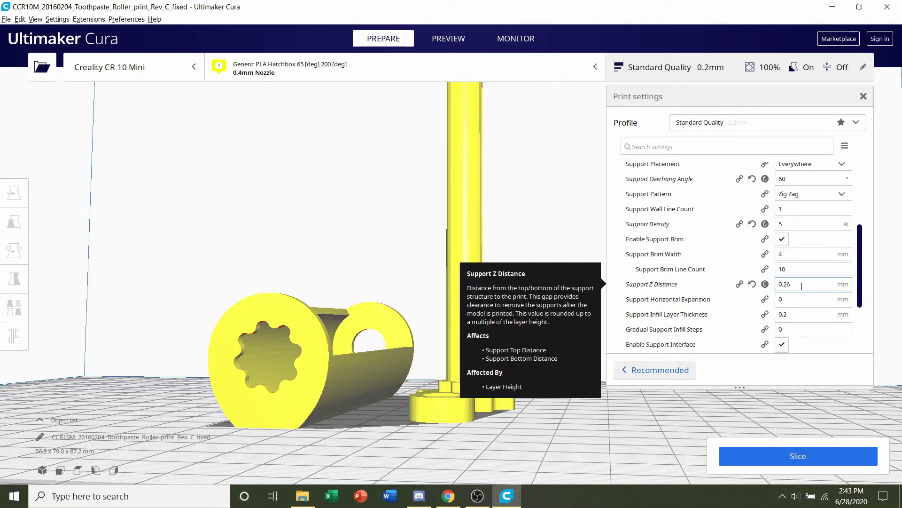
scroll(705, 268, down, 3)
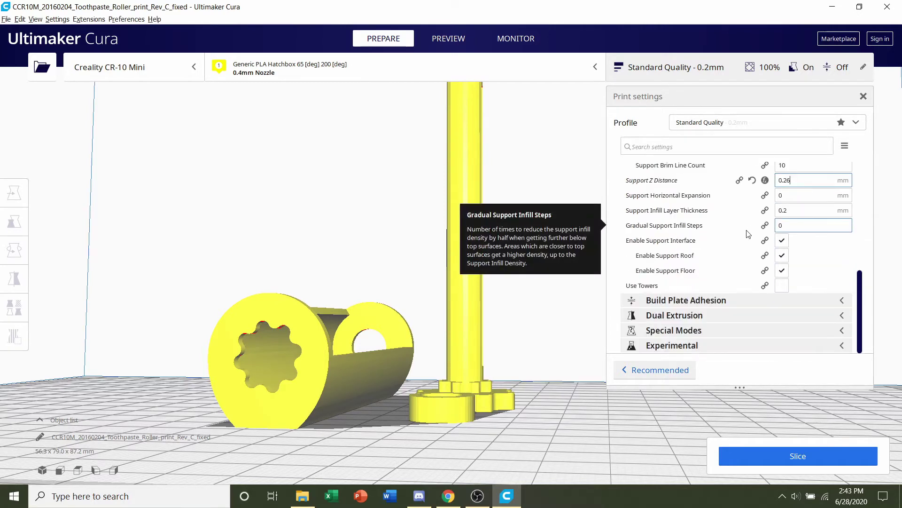
Step: Set Build Plate Adhesion Type to Brim and slice, getting a 3 h 47 min estimate
click(675, 303)
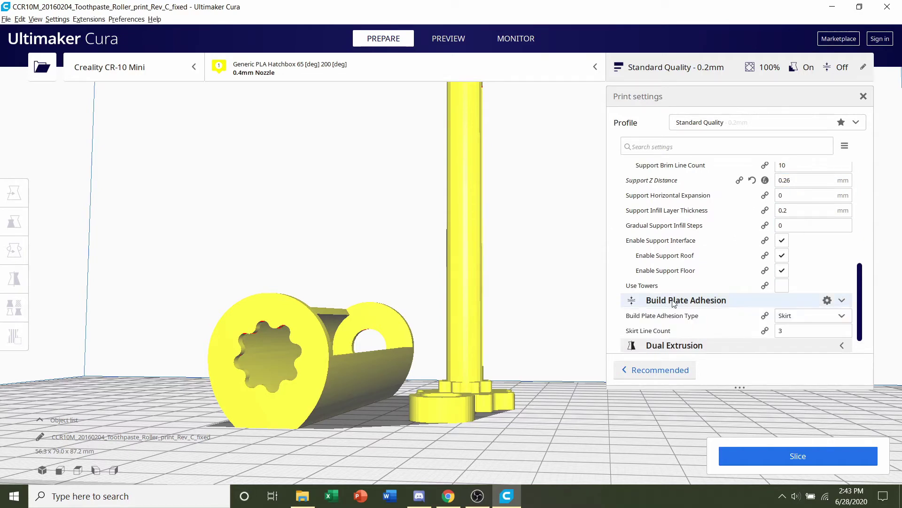
scroll(806, 329, down, 1)
click(809, 286)
click(795, 304)
right_drag(516, 306, 464, 225)
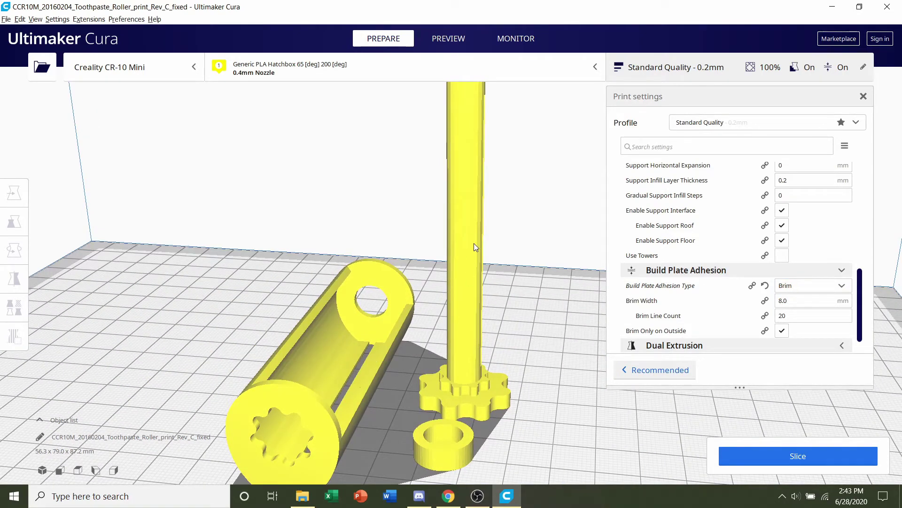
scroll(696, 233, down, 2)
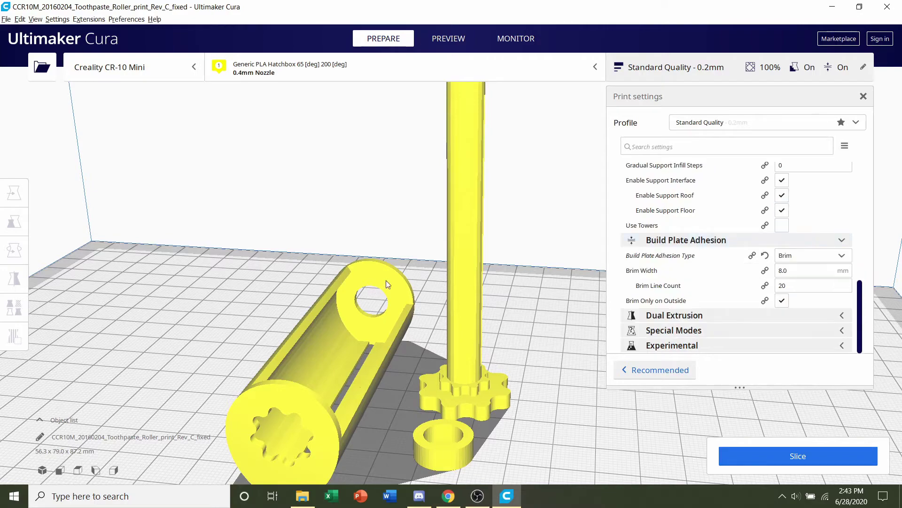
scroll(372, 280, down, 2)
scroll(344, 280, down, 2)
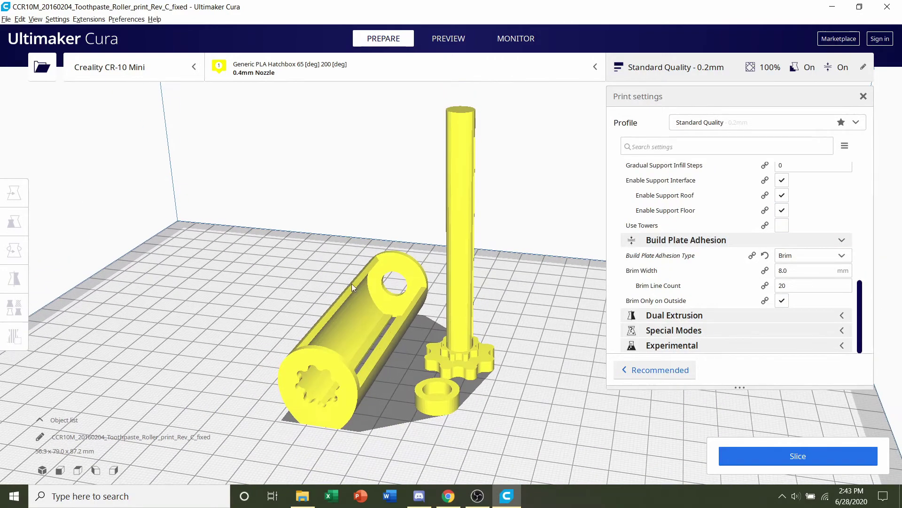
click(771, 459)
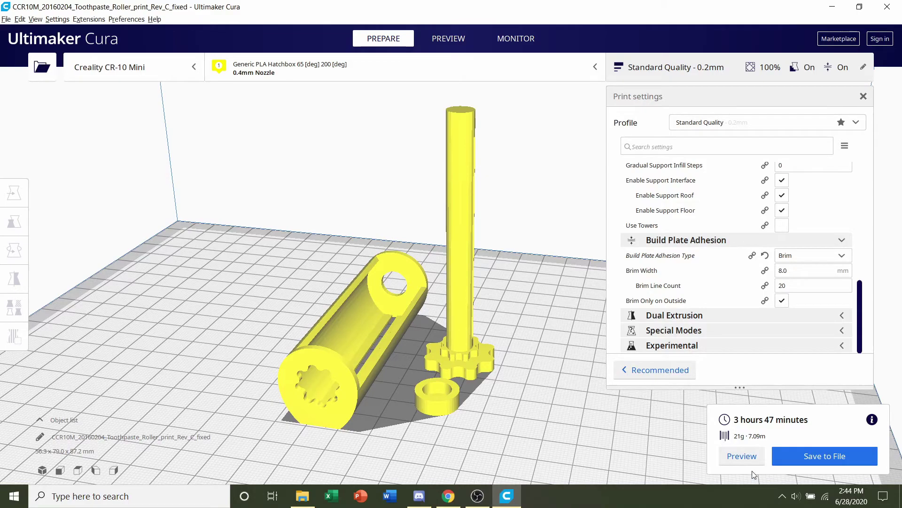
Step: Switch to the layer Preview and orbit around the sliced parts to inspect supports and brims
click(742, 456)
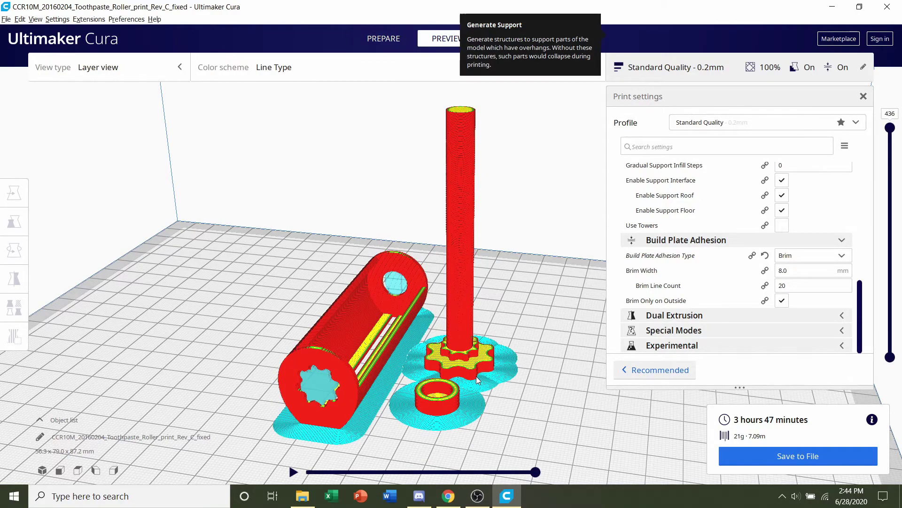
mouse_move(476, 376)
right_down()
mouse_move(554, 373)
mouse_move(393, 270)
mouse_move(511, 348)
mouse_move(368, 327)
mouse_move(414, 301)
mouse_move(70, 305)
right_up()
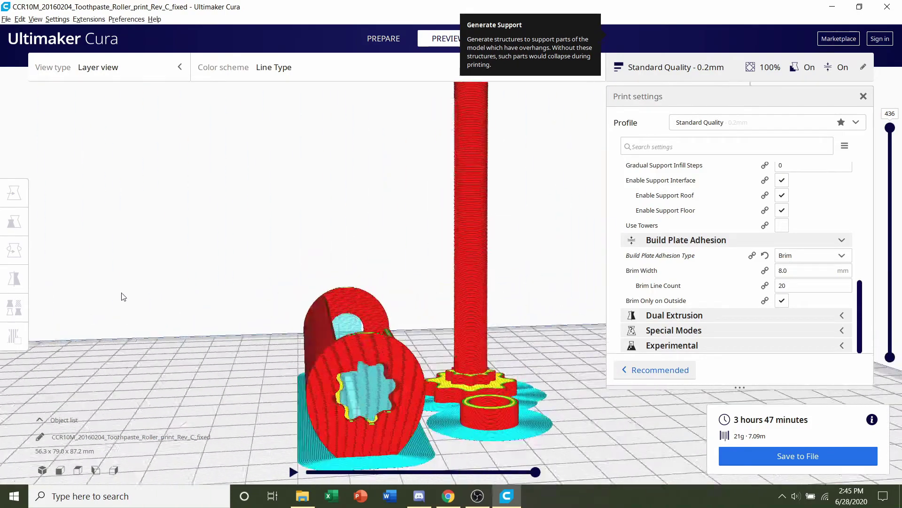